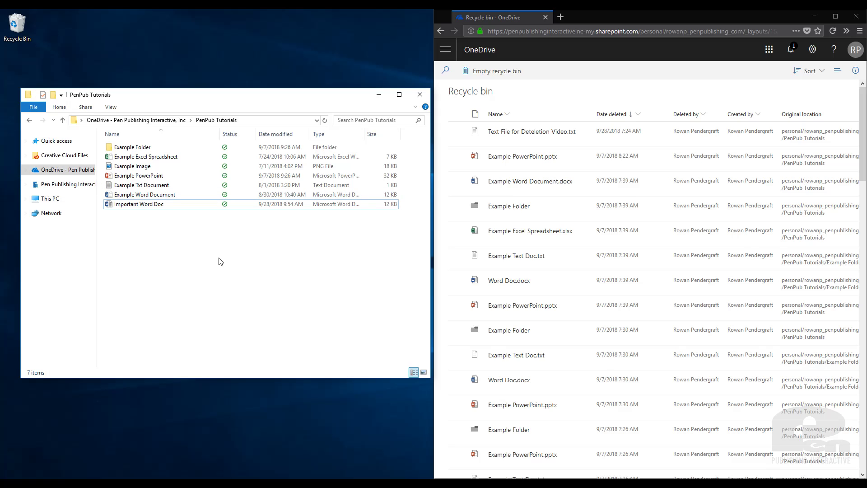
# Step: Delete Important Word Doc from PenPub Tutorials and confirm the Delete File prompt
pyautogui.click(149, 205)
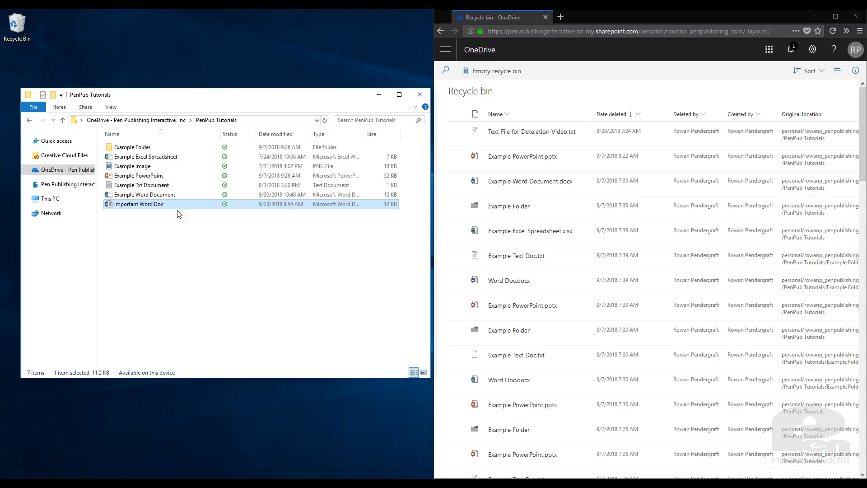
pyautogui.rightClick(166, 205)
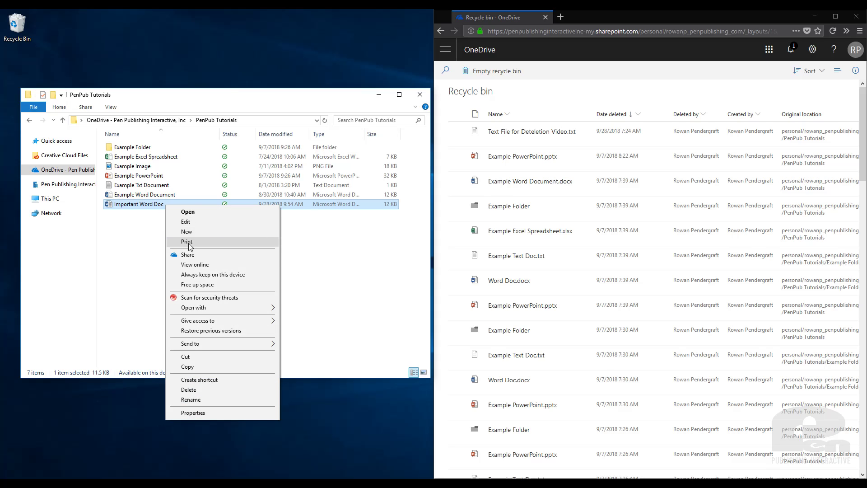
pyautogui.click(198, 391)
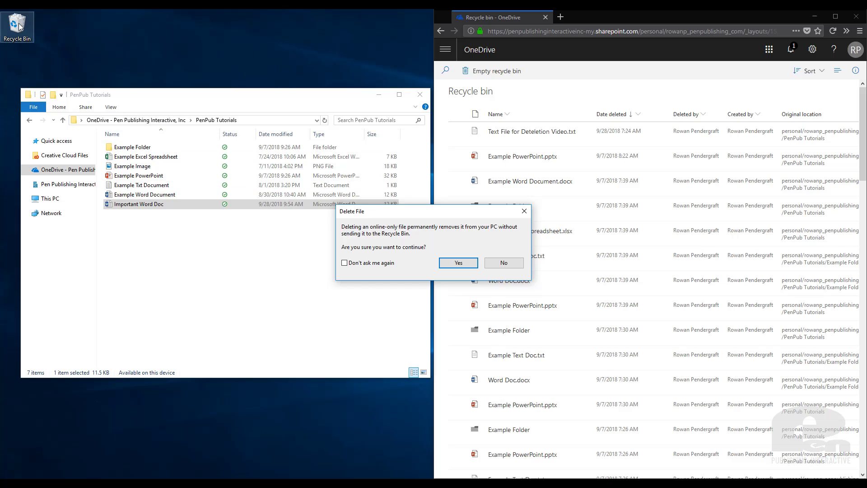
pyautogui.click(458, 263)
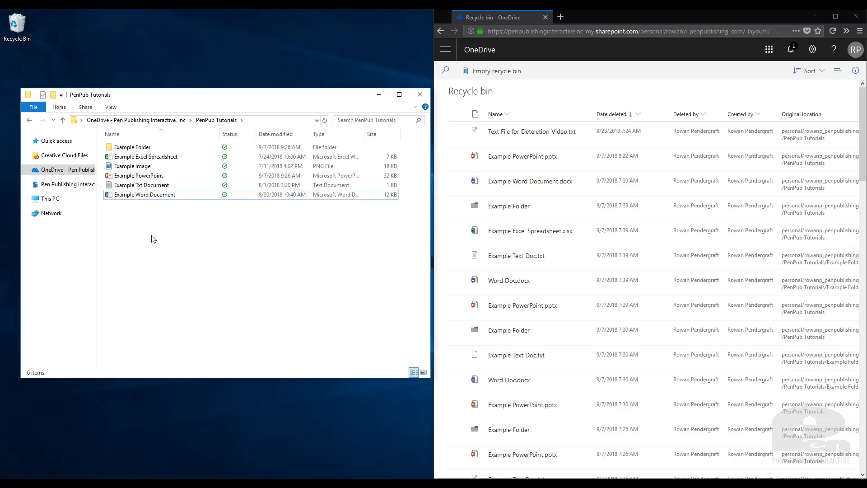
pyautogui.rightClick(53, 170)
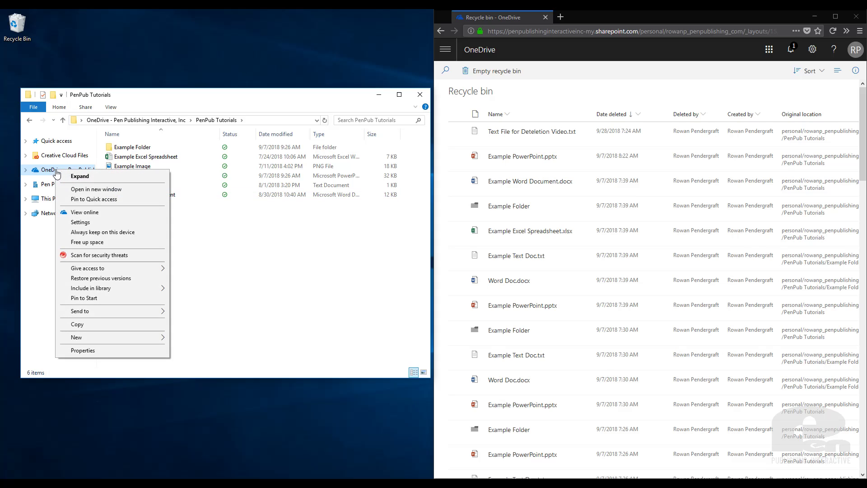
pyautogui.click(119, 212)
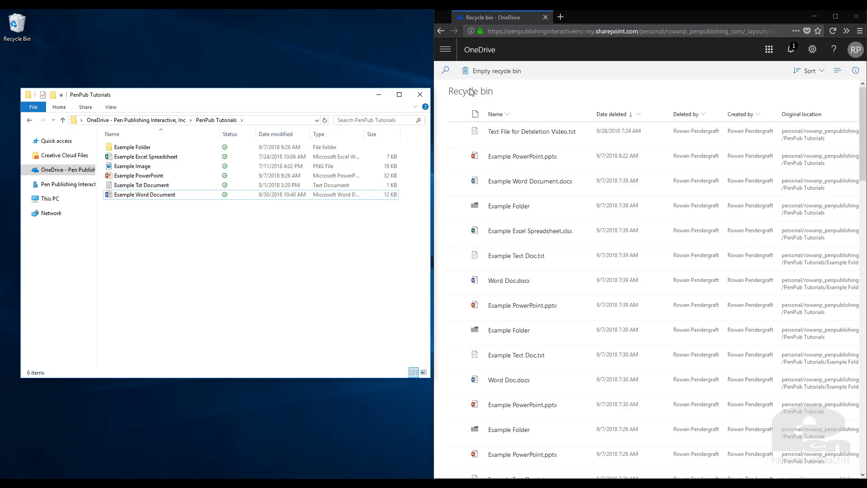
# Step: Refresh the OneDrive Recycle bin and restore Important Word Doc.docx
pyautogui.click(833, 30)
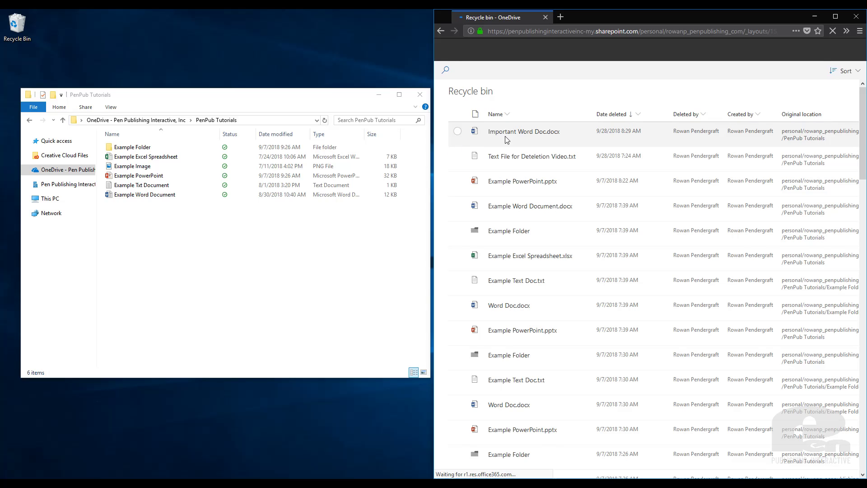
pyautogui.click(478, 133)
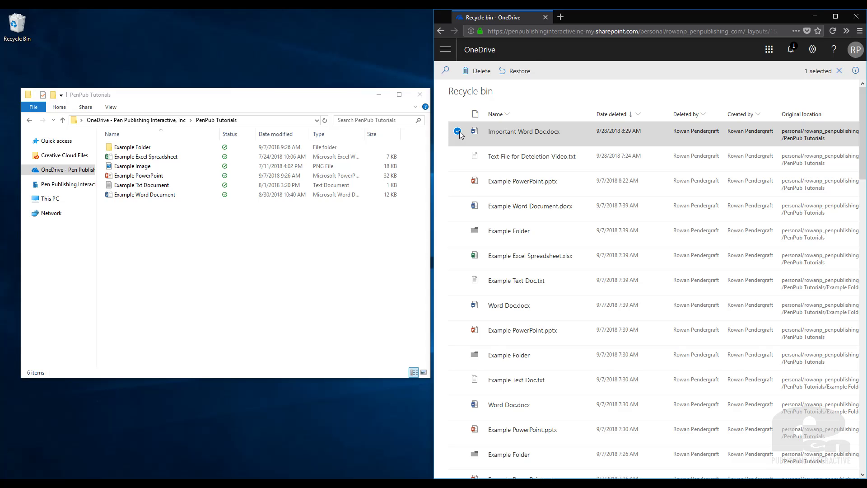
pyautogui.click(516, 73)
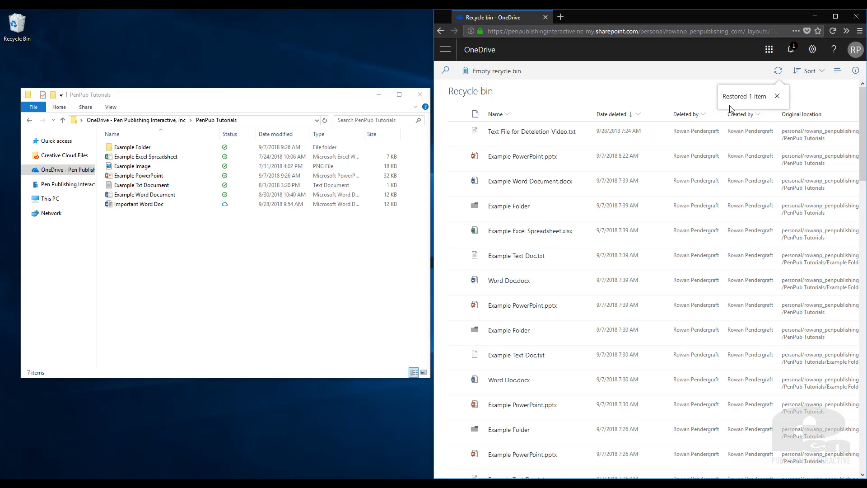
pyautogui.click(204, 278)
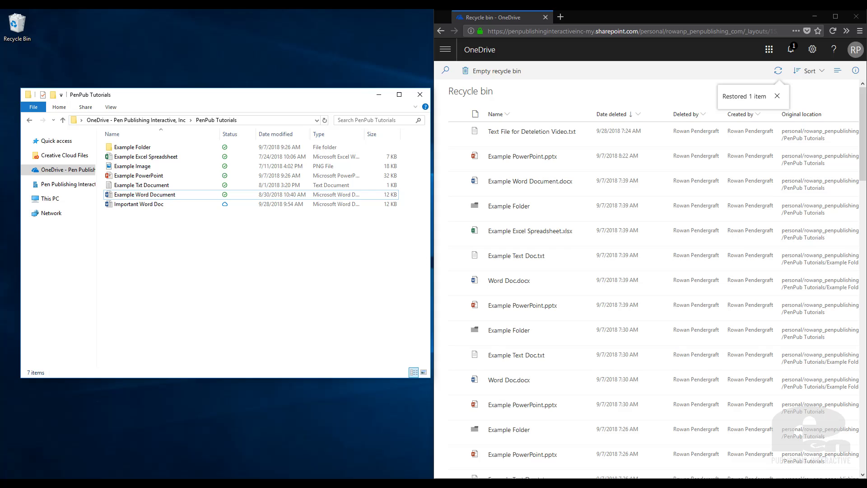
pyautogui.click(610, 271)
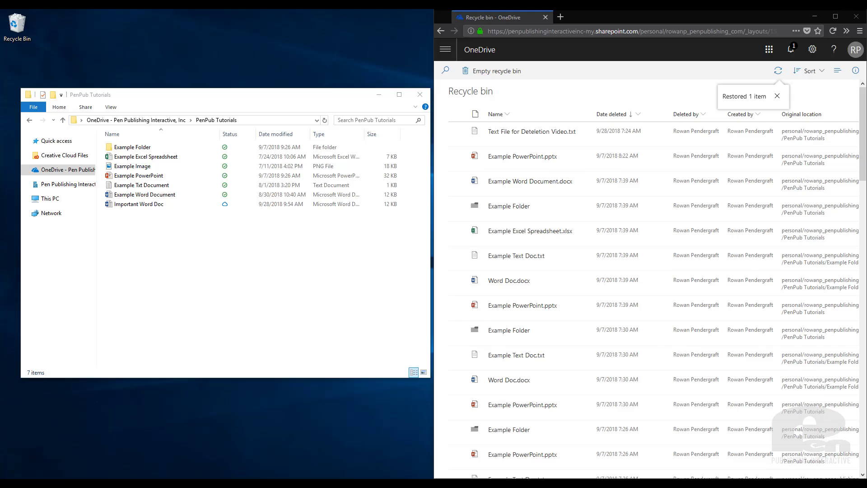